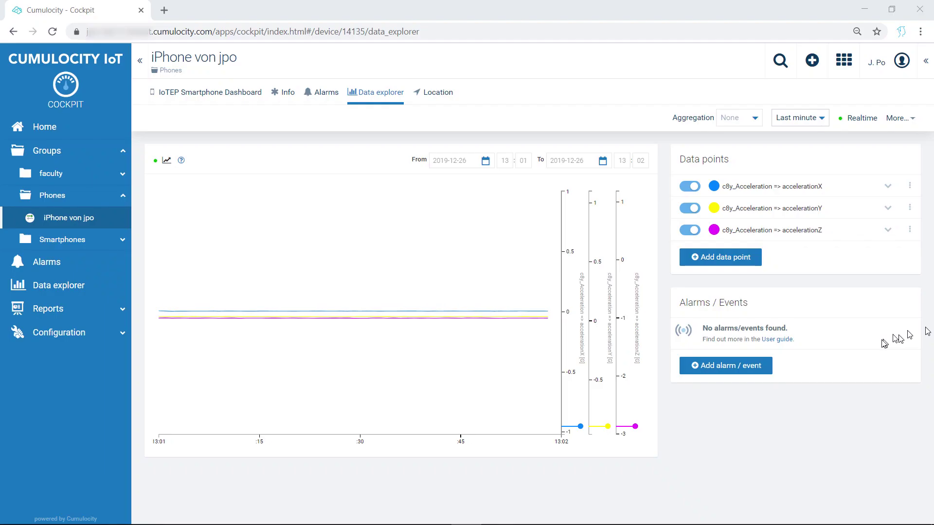
{"action": "left_click", "coordinate": [688, 188]}
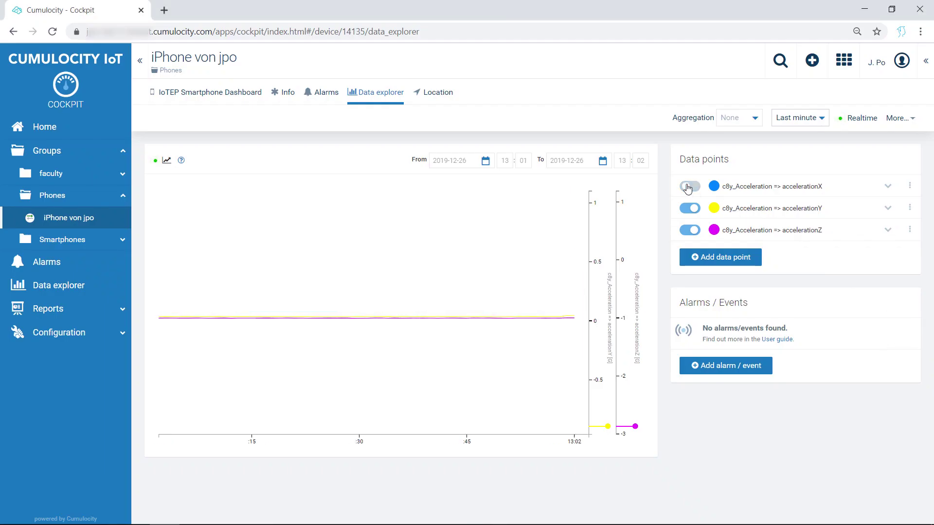
{"action": "left_click", "coordinate": [686, 210]}
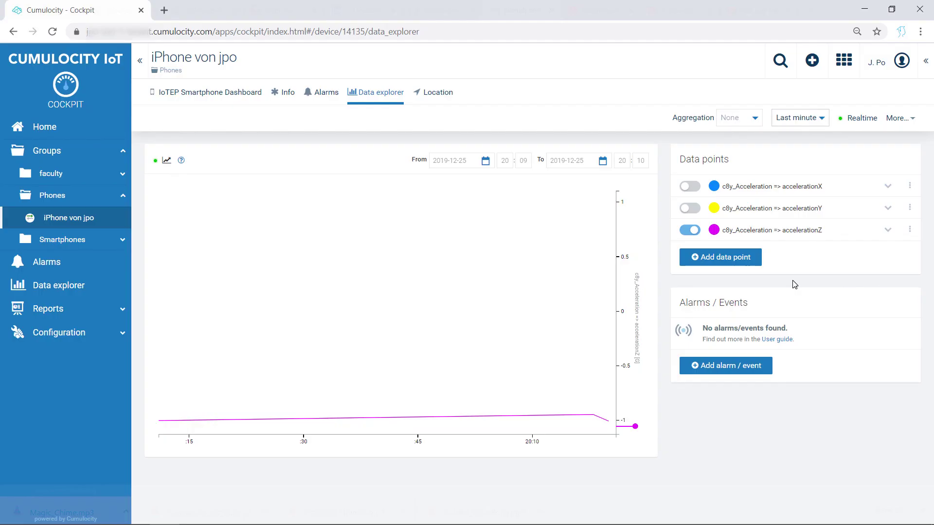
{"action": "left_click", "coordinate": [697, 208]}
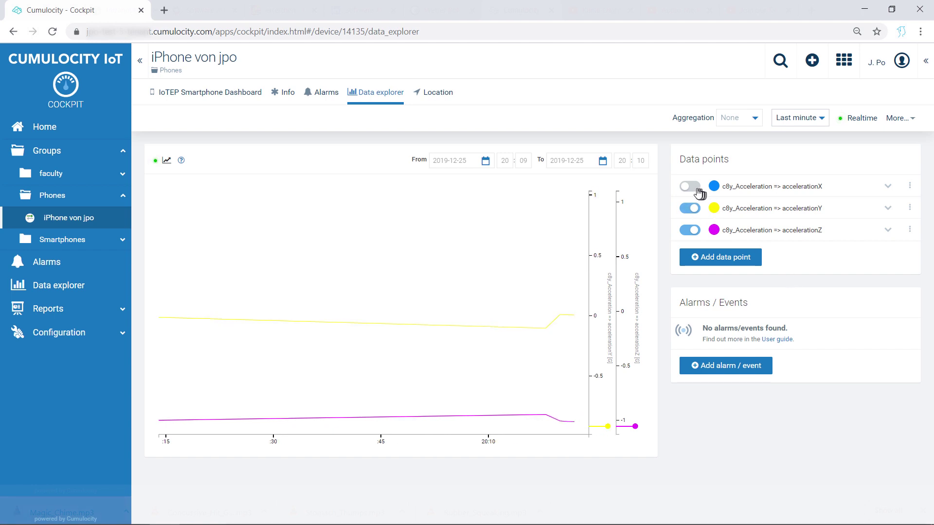
{"action": "left_click", "coordinate": [697, 192]}
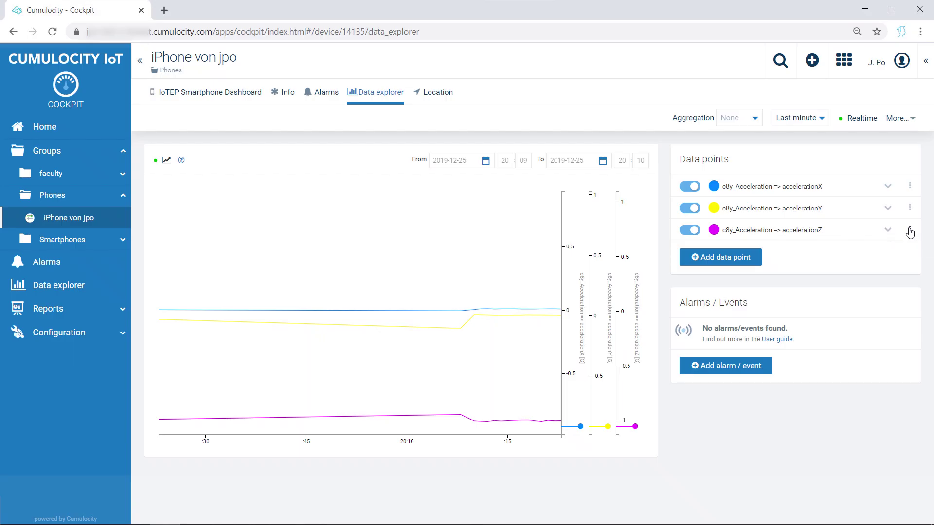
Save the iPhone's accelerationZ data point to the library.
{"action": "left_click", "coordinate": [910, 230]}
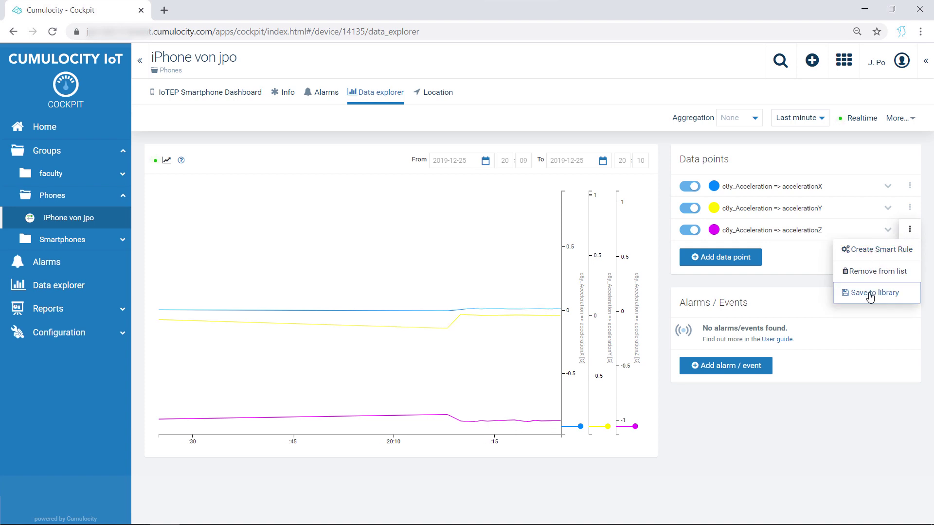
{"action": "left_click", "coordinate": [869, 294]}
{"action": "left_click", "coordinate": [910, 230]}
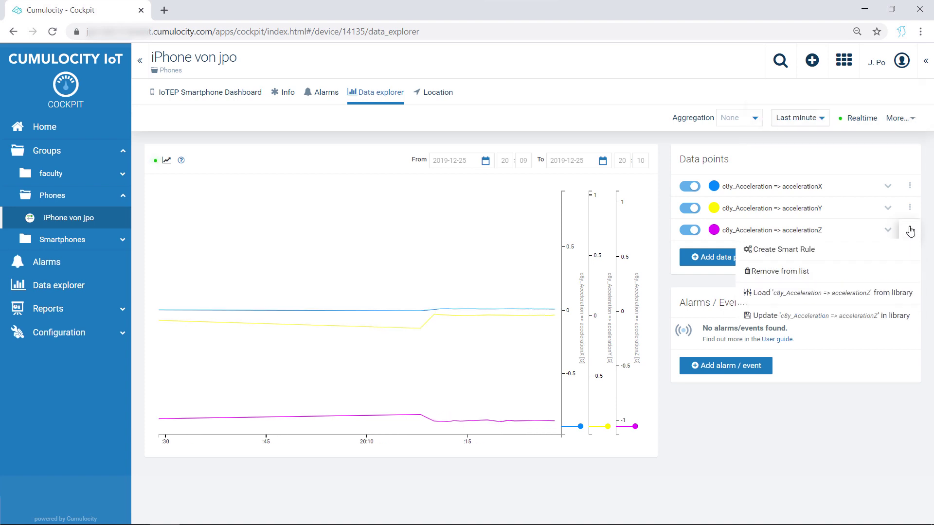
Start an explicit threshold smart rule named ZeroGravityRule, prefilled from accelerationZ.
{"action": "left_click", "coordinate": [800, 249]}
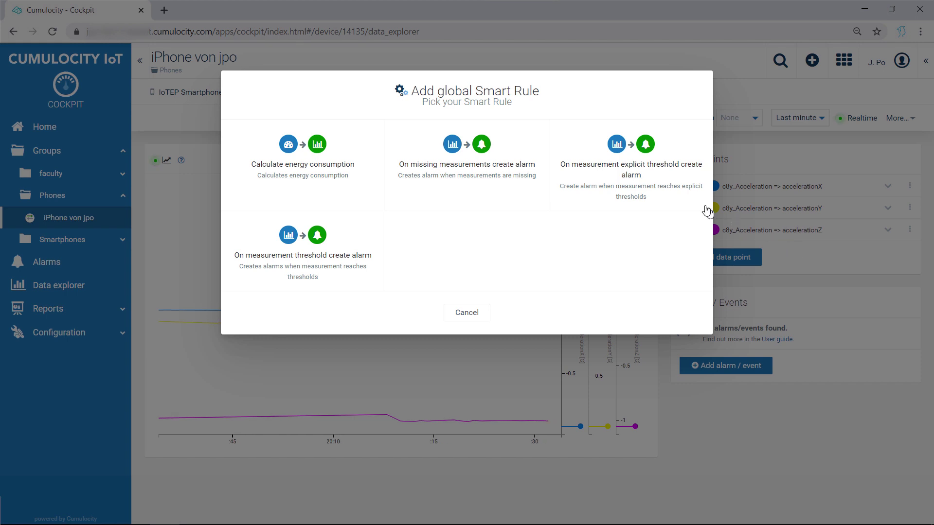
{"action": "left_click", "coordinate": [631, 146]}
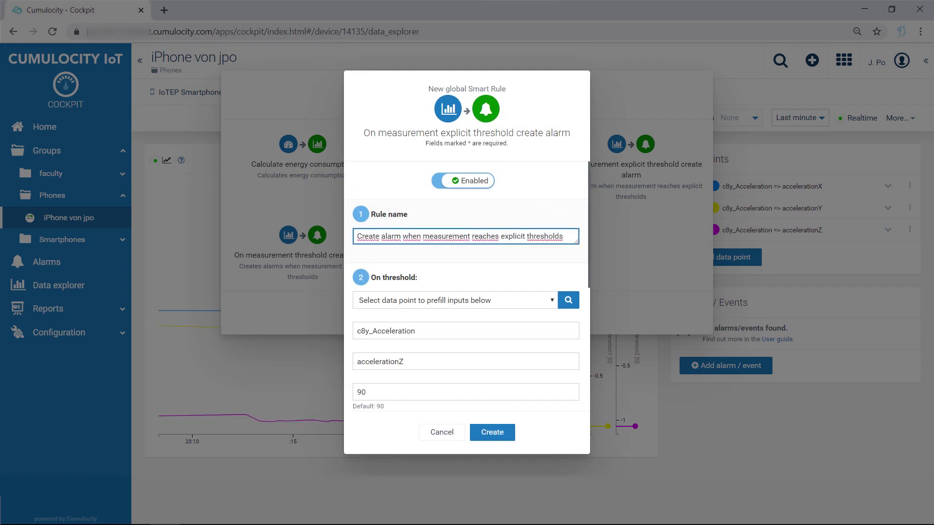
{"action": "key", "text": "ctrl+a"}
{"action": "type", "text": "ZeroGravityRule"}
{"action": "left_click", "coordinate": [645, 280]}
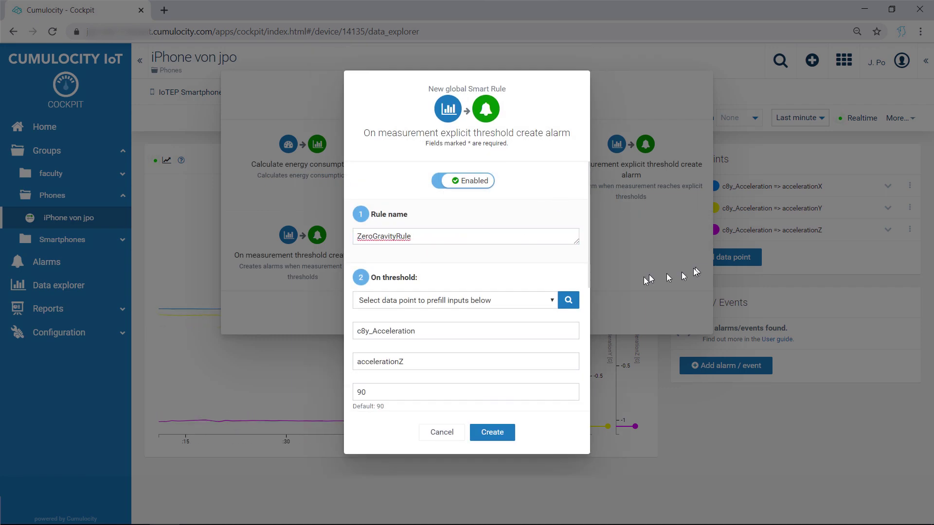
{"action": "left_click", "coordinate": [552, 303]}
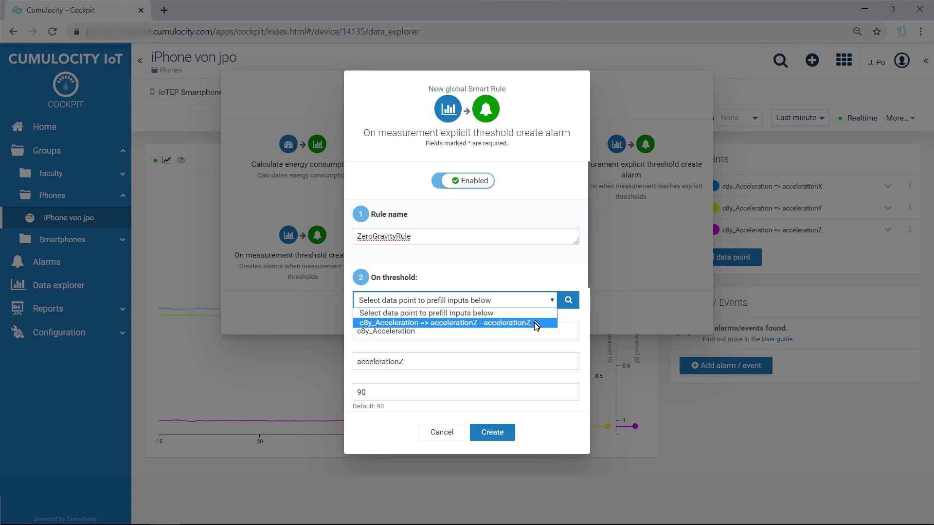
{"action": "left_click", "coordinate": [534, 324]}
{"action": "scroll", "coordinate": [573, 277], "scroll_direction": "down", "scroll_amount": 2}
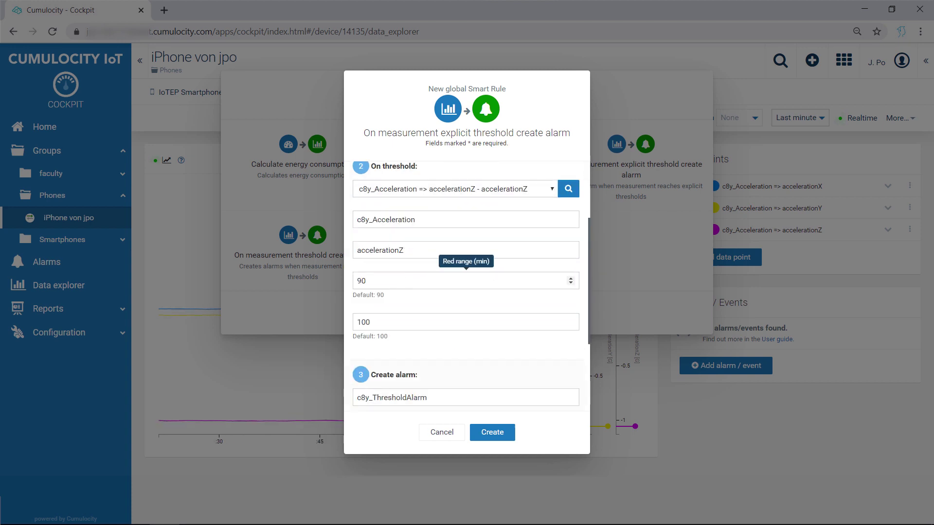
Set the threshold range to -0.15 to 0.15 with alarm type ZeroGravityAlarm.
{"action": "double_click", "coordinate": [576, 281]}
{"action": "key", "text": "BackSpace"}
{"action": "type", "text": "0.15"}
{"action": "double_click", "coordinate": [574, 322]}
{"action": "key", "text": "BackSpace"}
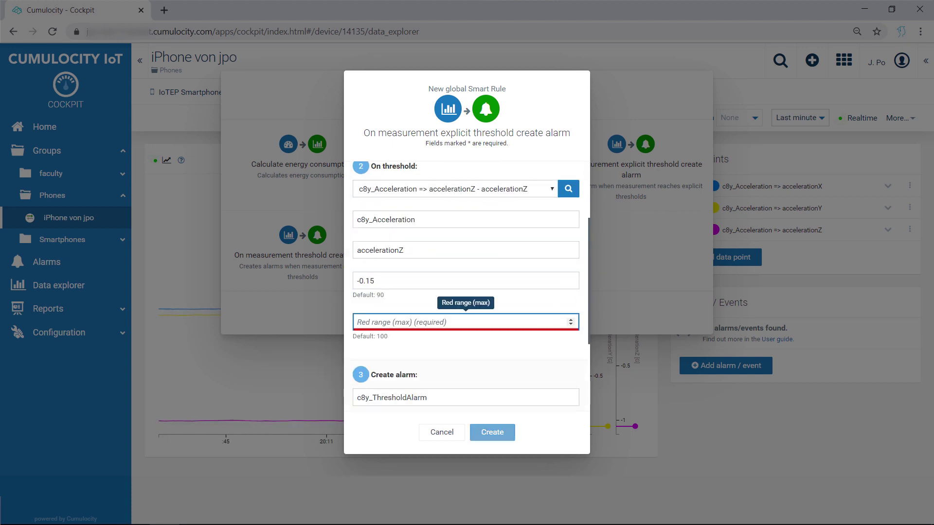
{"action": "type", "text": "0.15"}
{"action": "scroll", "coordinate": [464, 269], "scroll_direction": "down", "scroll_amount": 2}
{"action": "double_click", "coordinate": [464, 268]}
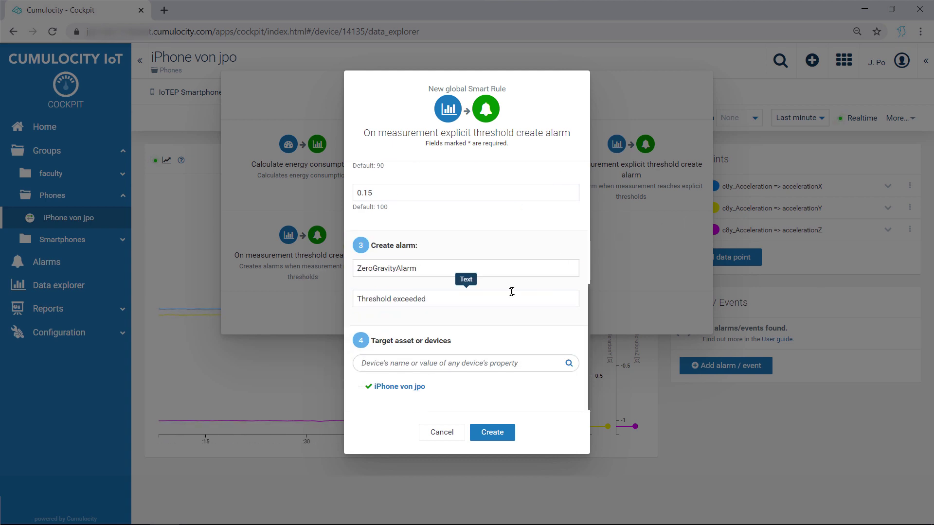
{"action": "key", "text": "Tab"}
{"action": "type", "text": "Mying onto the ground. I'll"}
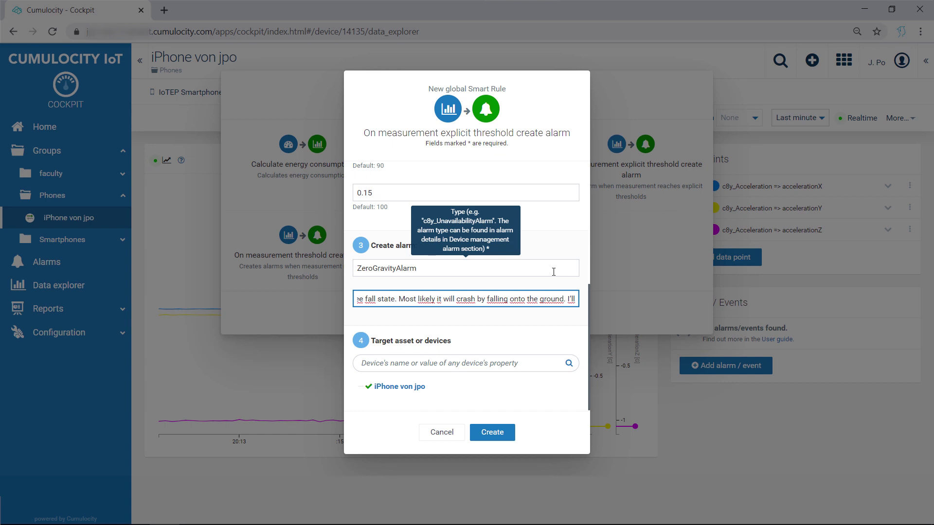
{"action": "type", "text": " let you know, once"}
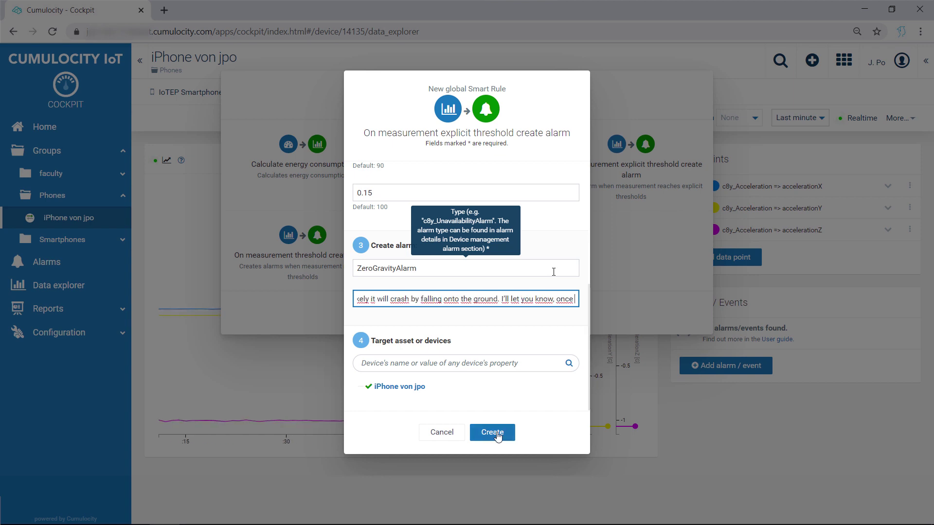
Create ZeroGravityRule, check the smart rules, then list the iPhone's alarms including cleared ones.
{"action": "left_click", "coordinate": [496, 435]}
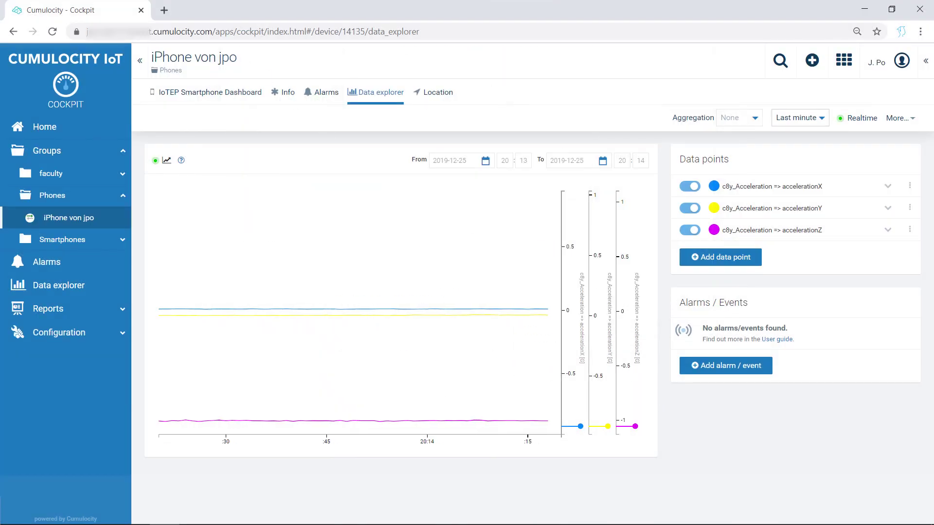
{"action": "left_click", "coordinate": [286, 94]}
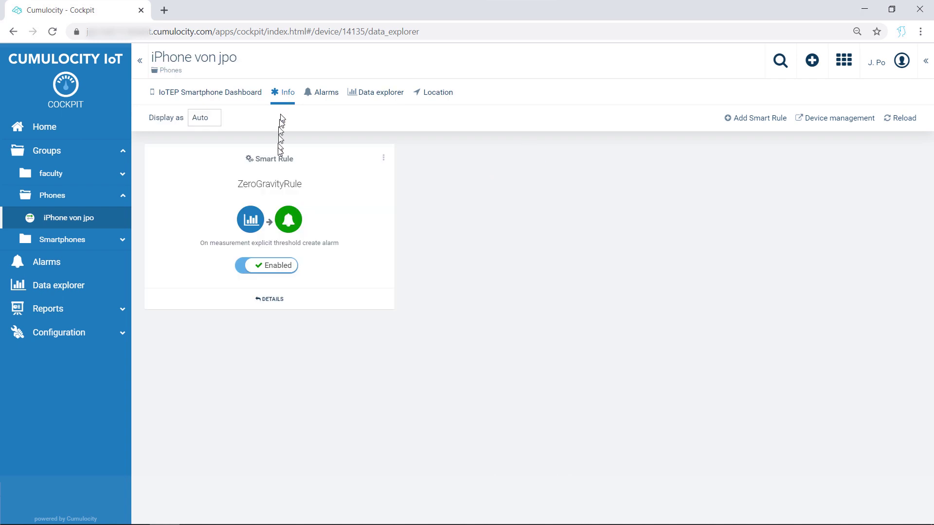
{"action": "left_click", "coordinate": [330, 97]}
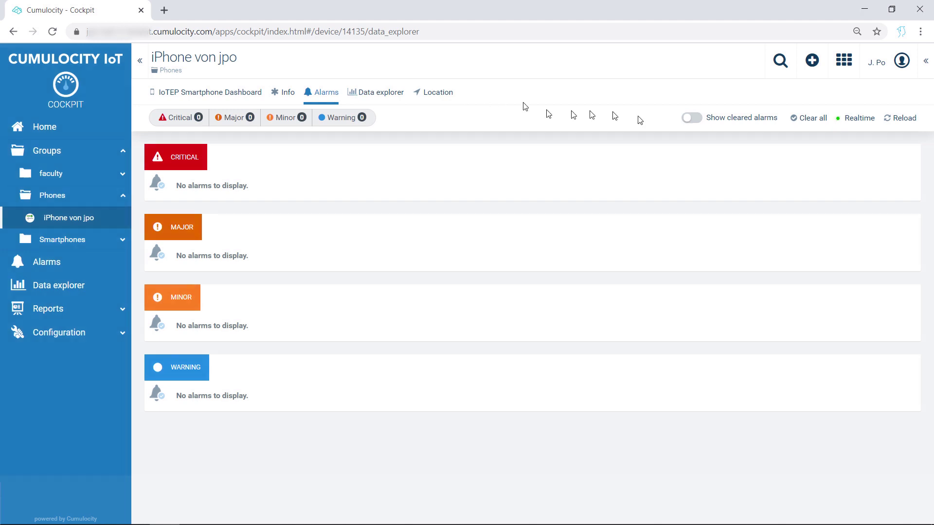
{"action": "left_click", "coordinate": [719, 119]}
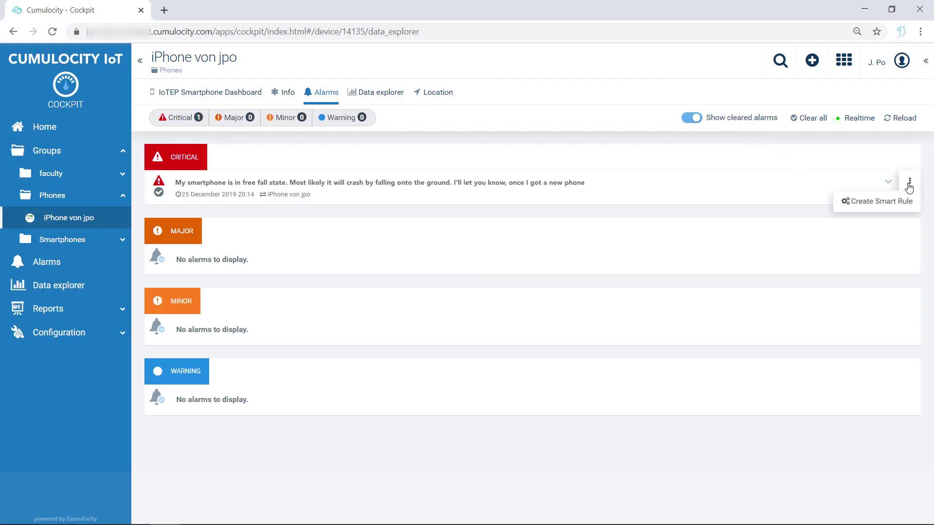
From the free-fall alarm, create the on-alarm email rule ZeroGravityEmailRule with a recipient address.
{"action": "left_click", "coordinate": [882, 204]}
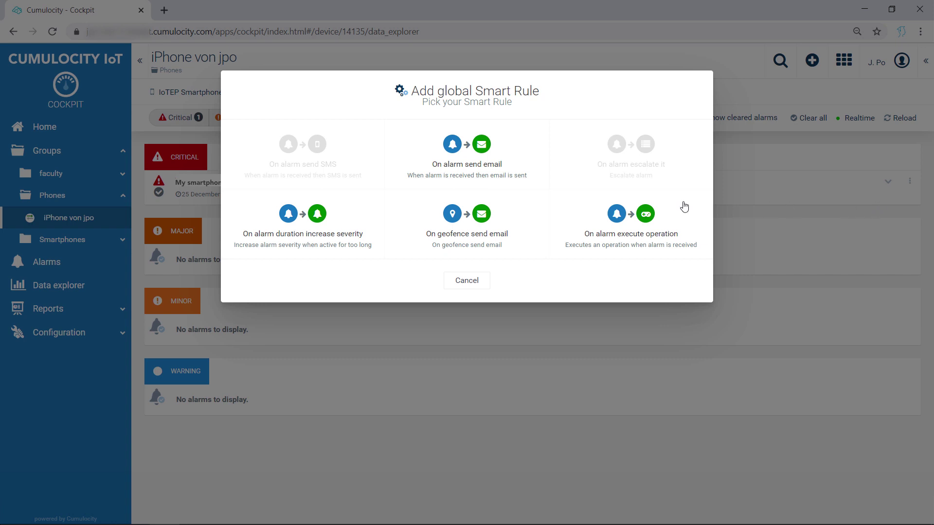
{"action": "left_click", "coordinate": [480, 148]}
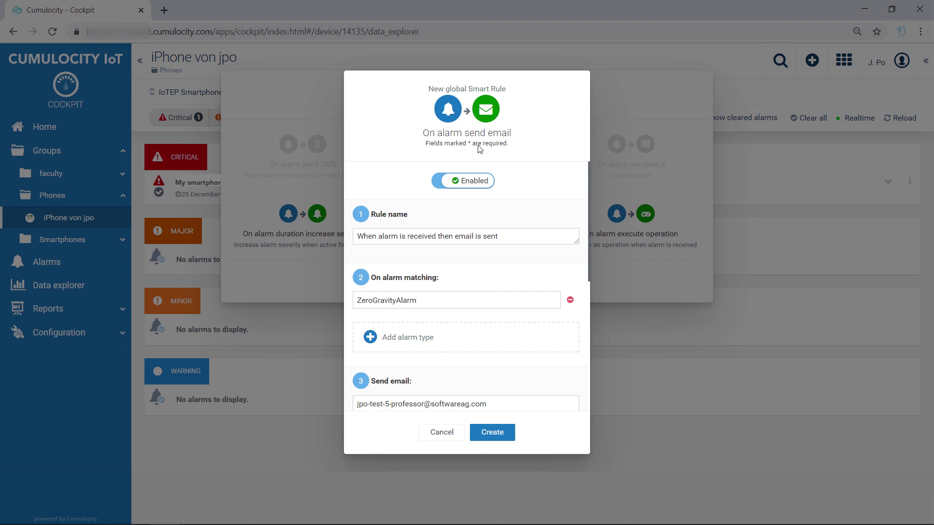
{"action": "left_click_drag", "start_coordinate": [537, 237], "coordinate": [333, 237]}
{"action": "type", "text": "ZeroGravityEmailRule"}
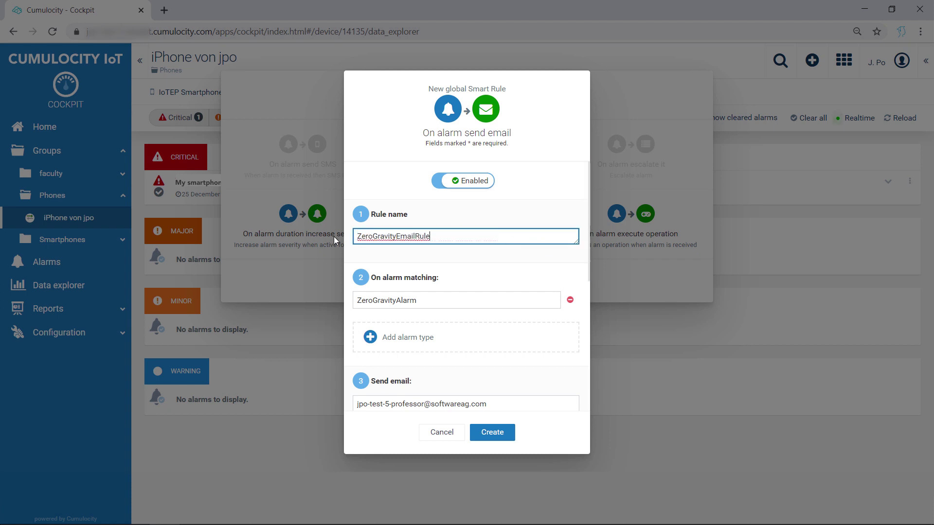
{"action": "key", "text": "Tab"}
{"action": "key", "text": "Tab"}
{"action": "key", "text": "Tab"}
{"action": "type", "text": "yourName@yourUniversity"}
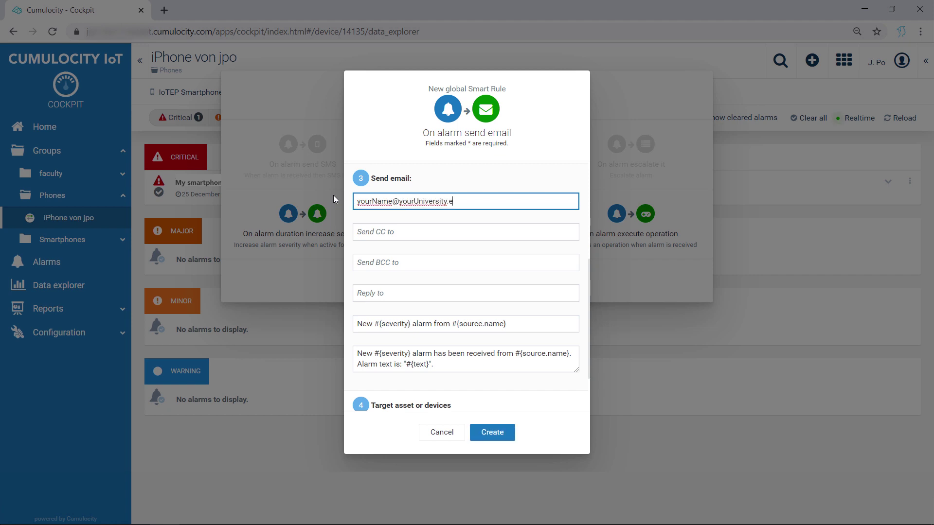
{"action": "type", "text": ".edu"}
{"action": "key", "text": "Tab"}
{"action": "key", "text": "Tab"}
{"action": "key", "text": "Tab"}
{"action": "scroll", "coordinate": [467, 328], "scroll_direction": "down", "scroll_amount": 3}
{"action": "left_click", "coordinate": [492, 432]}
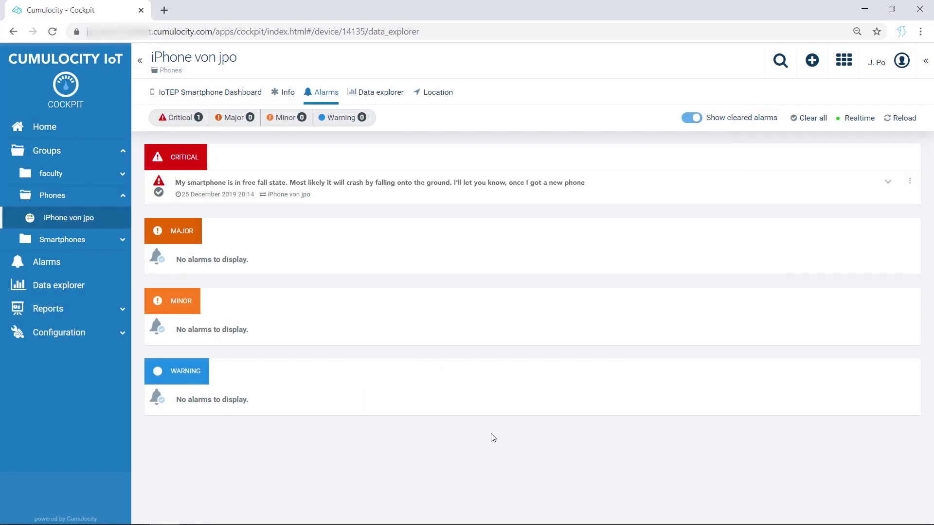